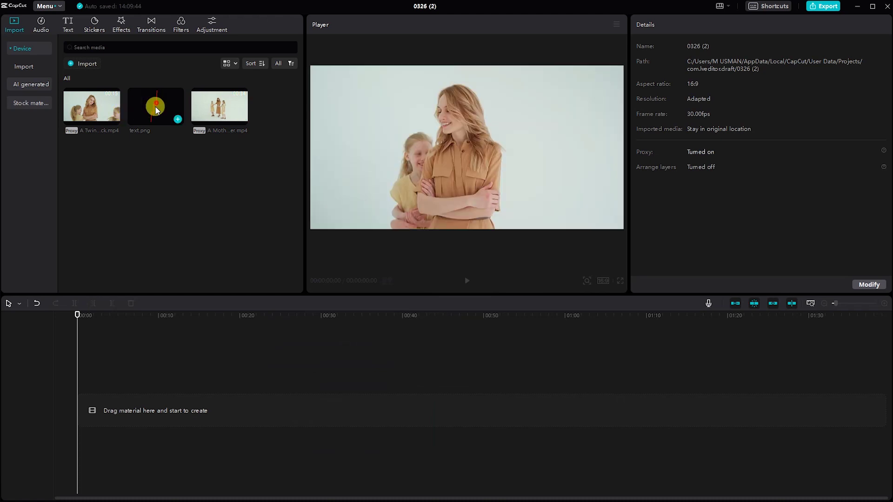
# Place the text.png lightning-bolt image on the timeline as a 5-second overlay clip
pyautogui.moveTo(155, 107); pyautogui.dragTo(100, 377)
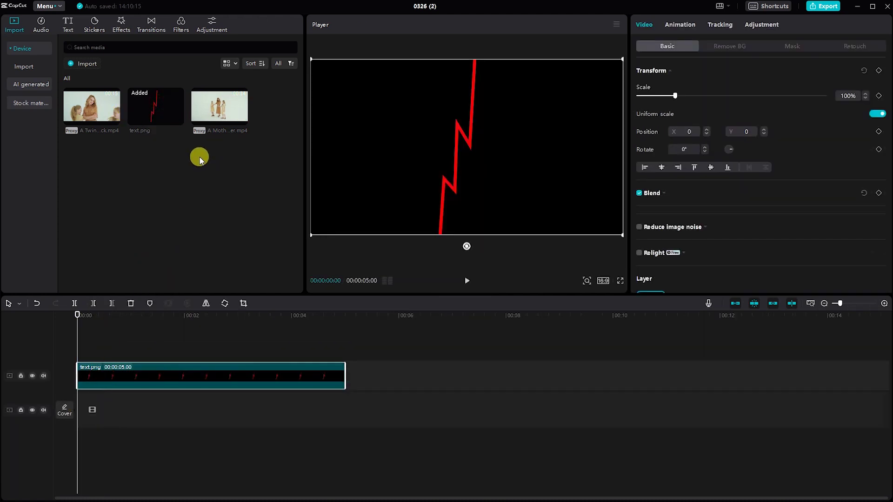
# Put the mother-and-twins clip under the lightning image and trim it to 5 seconds
pyautogui.moveTo(218, 108); pyautogui.dragTo(90, 411)
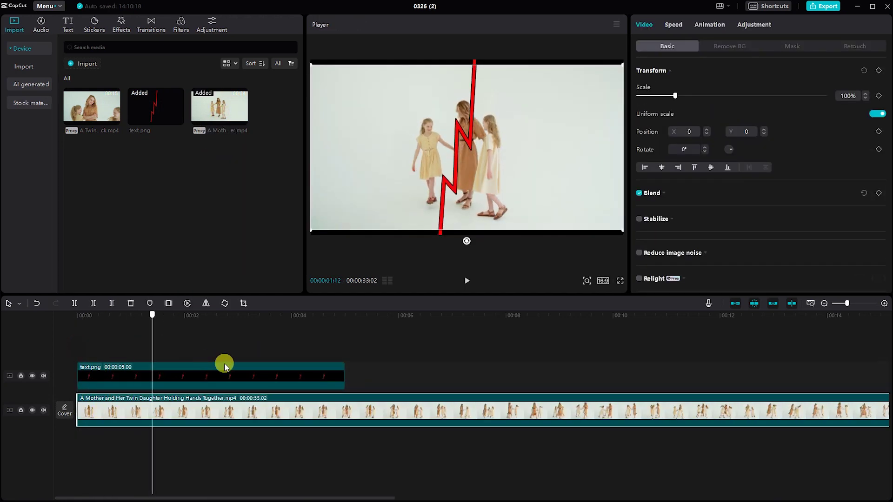
pyautogui.click(343, 389)
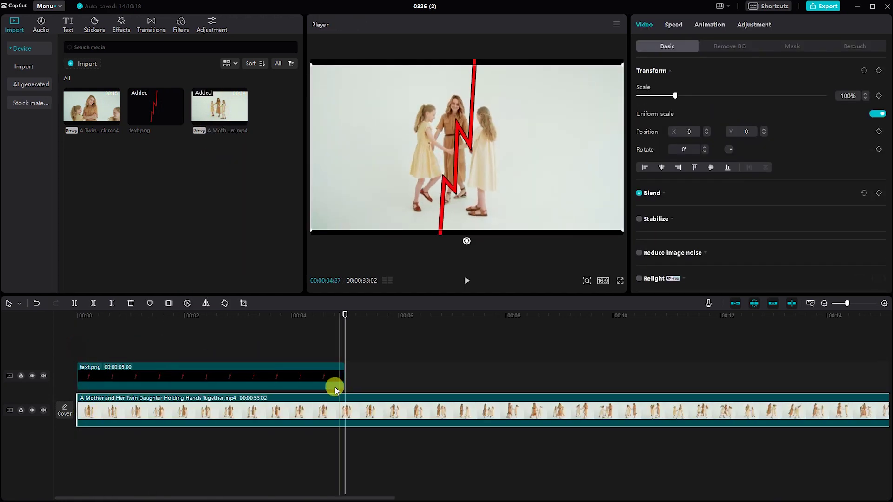
pyautogui.click(110, 307)
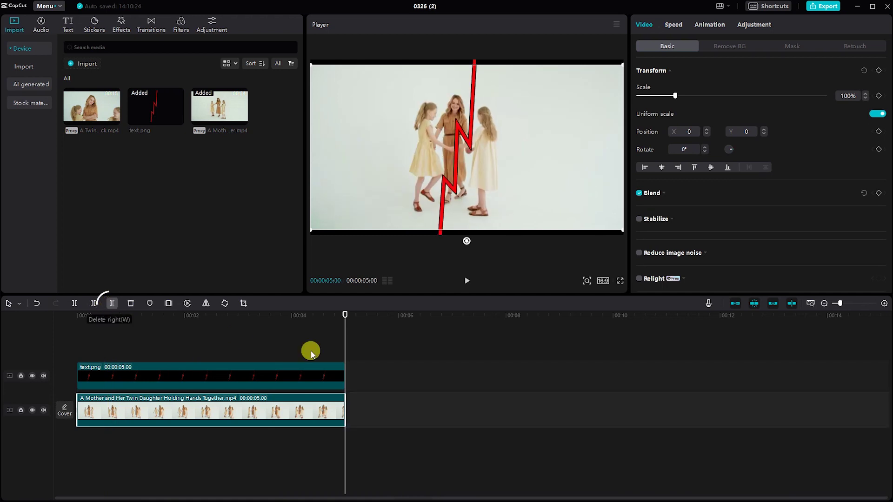
pyautogui.click(299, 409)
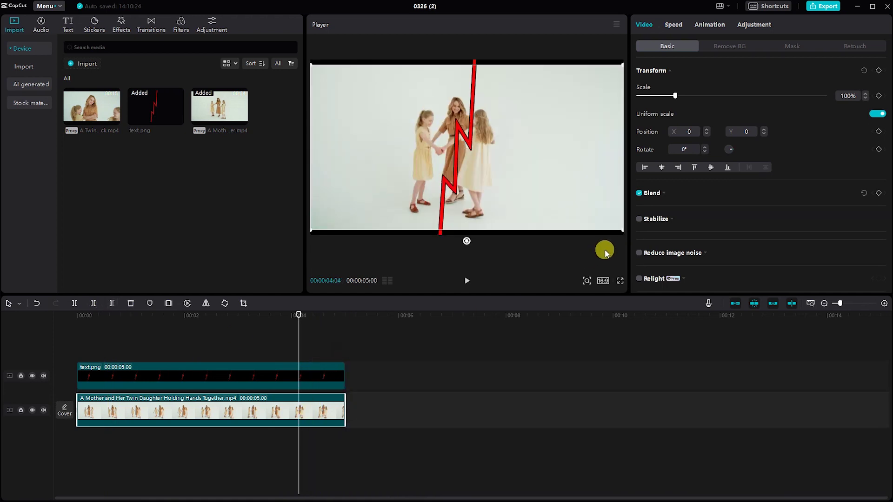
# Scale the mother-and-twins clip to 107% and shift it right in the frame
pyautogui.moveTo(624, 234); pyautogui.dragTo(534, 179)
pyautogui.moveTo(292, 333); pyautogui.dragTo(132, 336)
pyautogui.moveTo(532, 183); pyautogui.dragTo(530, 180)
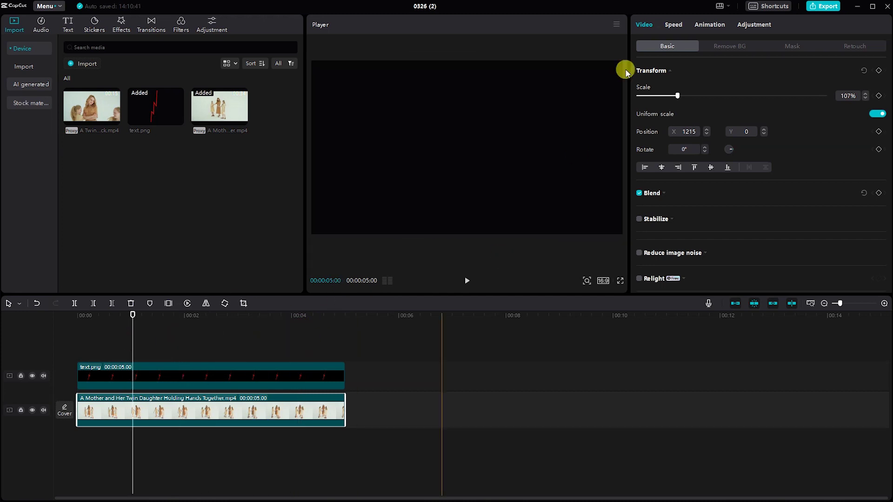
# Add a rectangle mask edged on the lightning bolt, rotated 3° and stretched to cover the frame
pyautogui.click(796, 47)
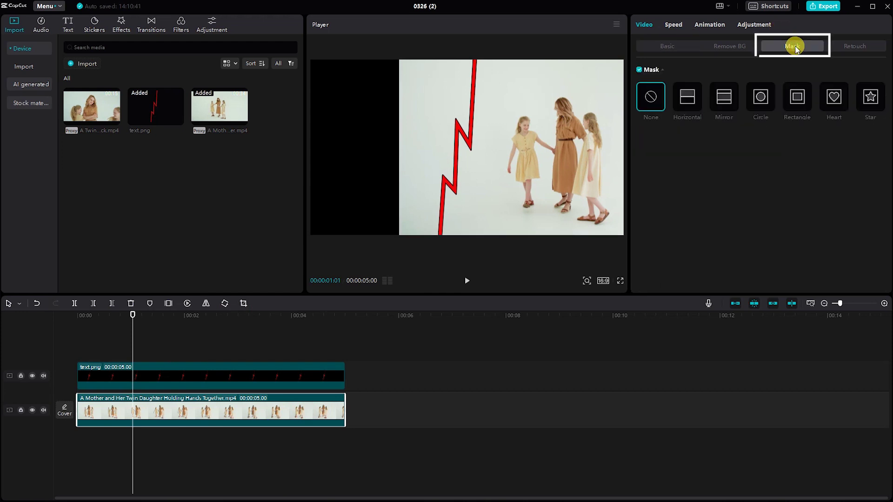
pyautogui.click(797, 98)
pyautogui.moveTo(567, 110); pyautogui.dragTo(567, 48)
pyautogui.moveTo(571, 125); pyautogui.dragTo(567, 126)
pyautogui.click(701, 157)
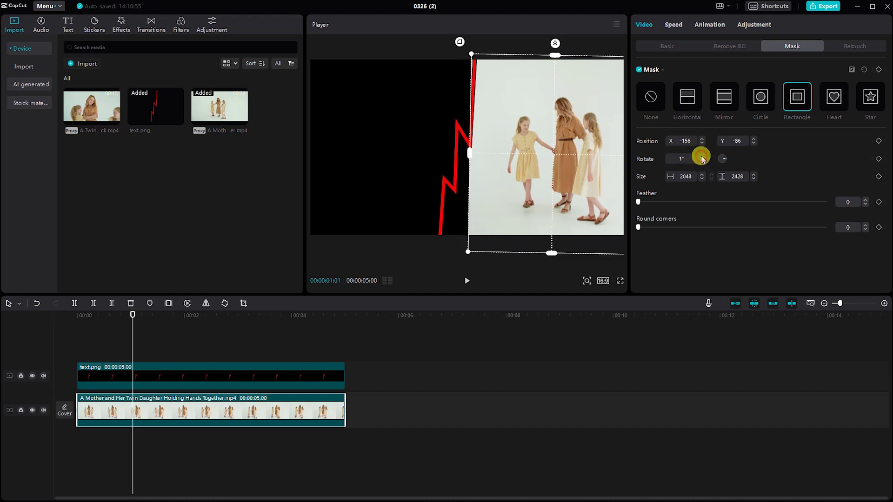
pyautogui.click(701, 157)
pyautogui.click(702, 157)
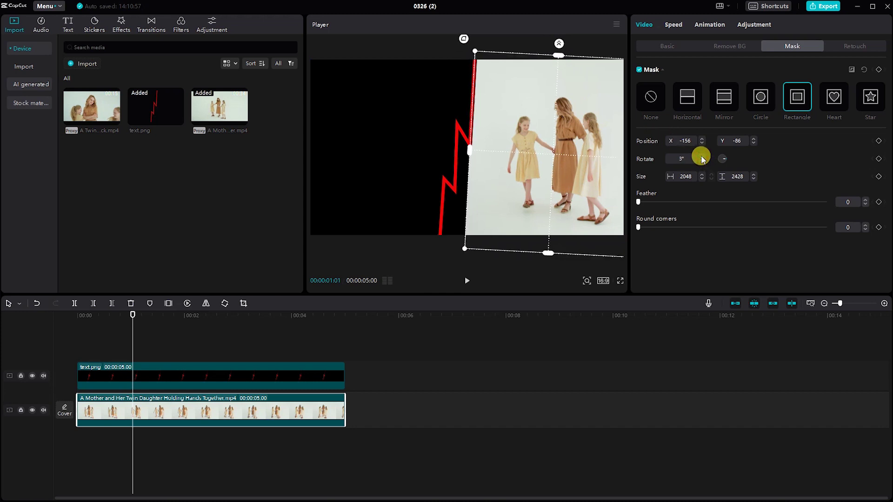
pyautogui.moveTo(557, 57); pyautogui.dragTo(558, 54)
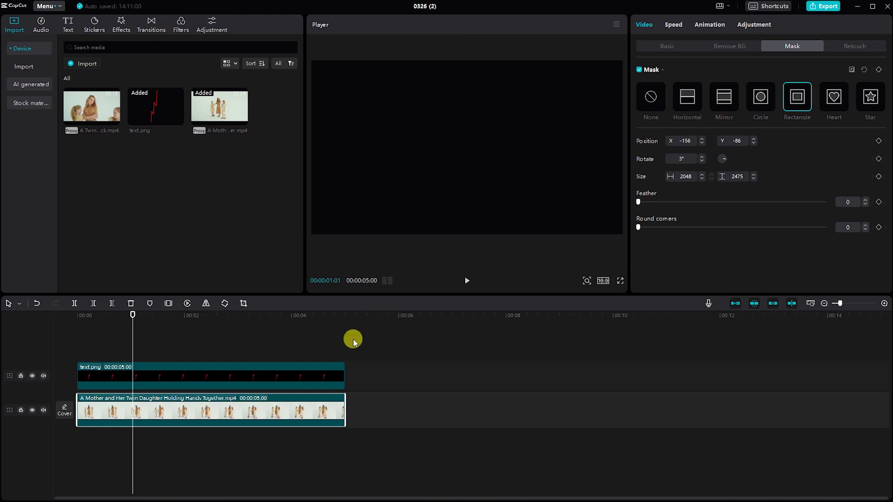
# Duplicate the mother-and-twins clip onto a track above and lower its mask
pyautogui.moveTo(297, 405); pyautogui.dragTo(297, 390)
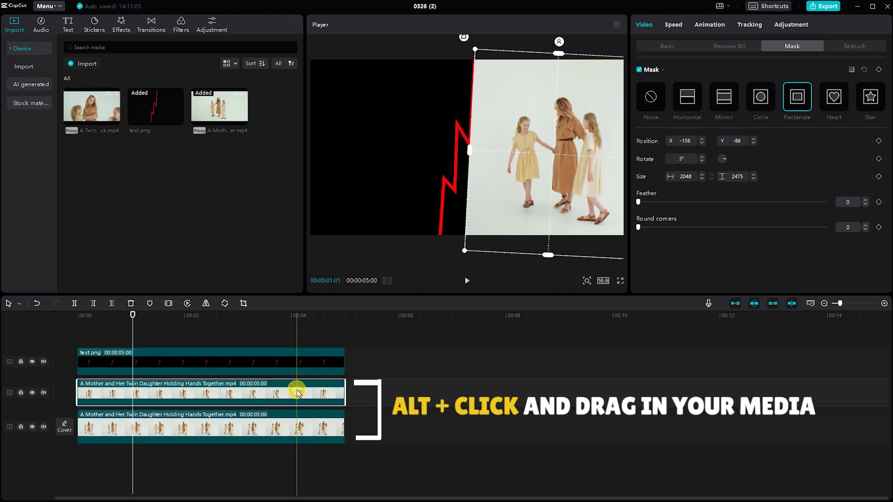
pyautogui.moveTo(535, 186); pyautogui.dragTo(513, 206)
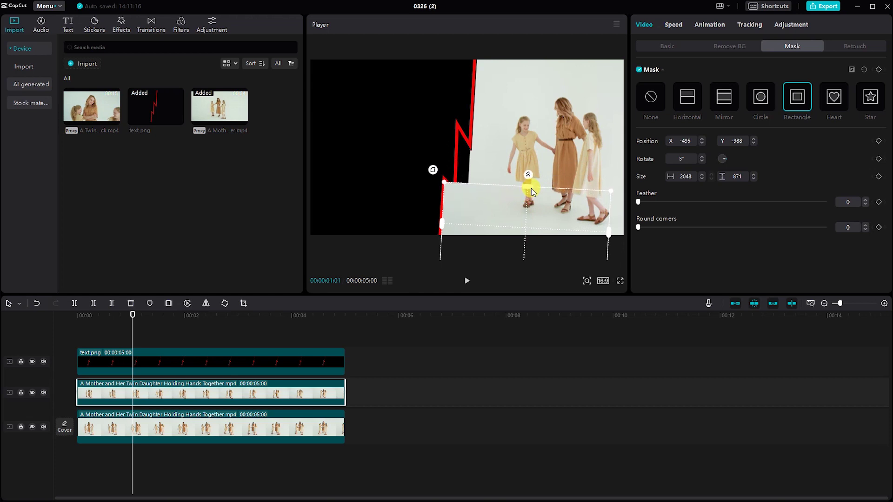
pyautogui.moveTo(533, 195); pyautogui.dragTo(527, 211)
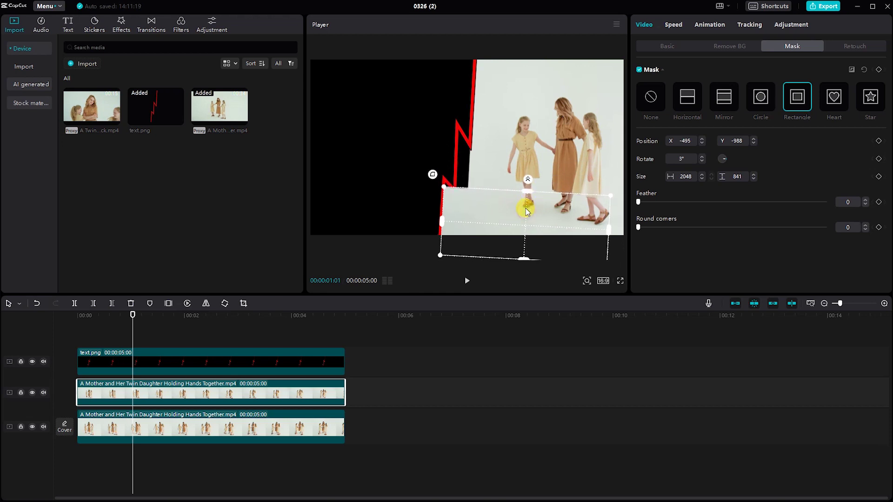
# Check the lightning image's basic settings and layer order
pyautogui.click(298, 365)
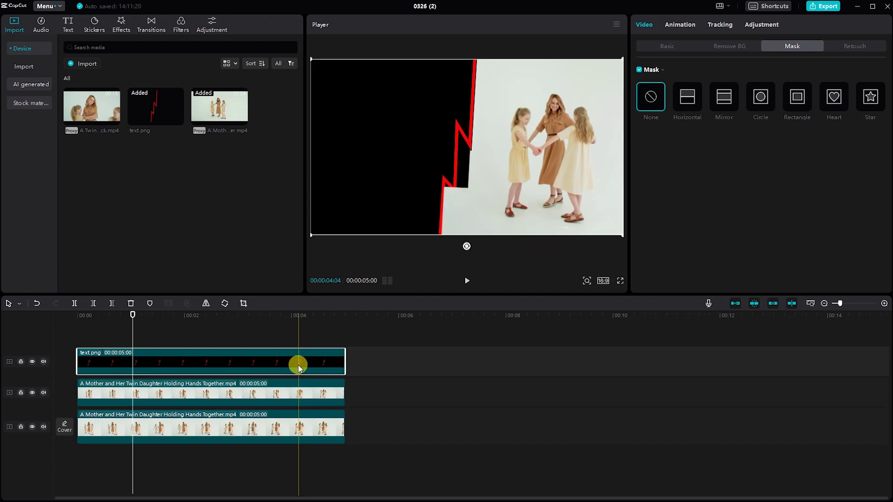
pyautogui.click(656, 46)
pyautogui.scroll(-2, 734, 224)
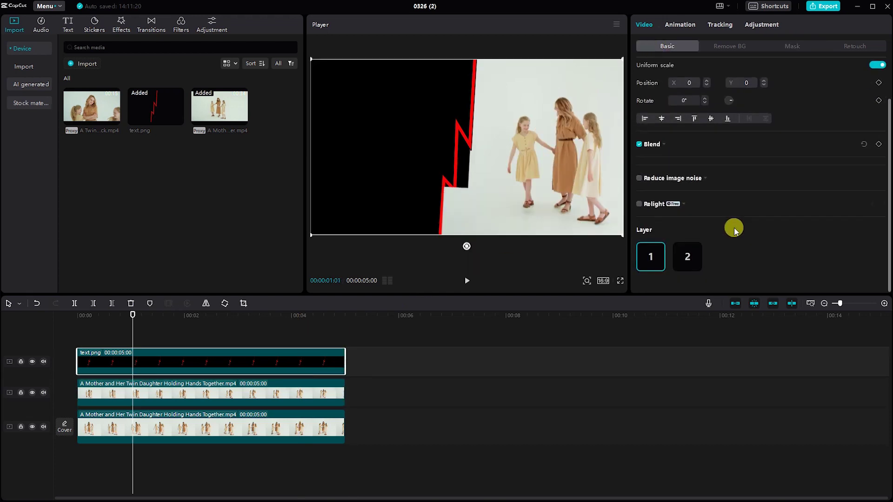
# Tilt the copy's mask to about 5° and reposition it along the bolt's lower edge
pyautogui.click(289, 391)
pyautogui.click(794, 47)
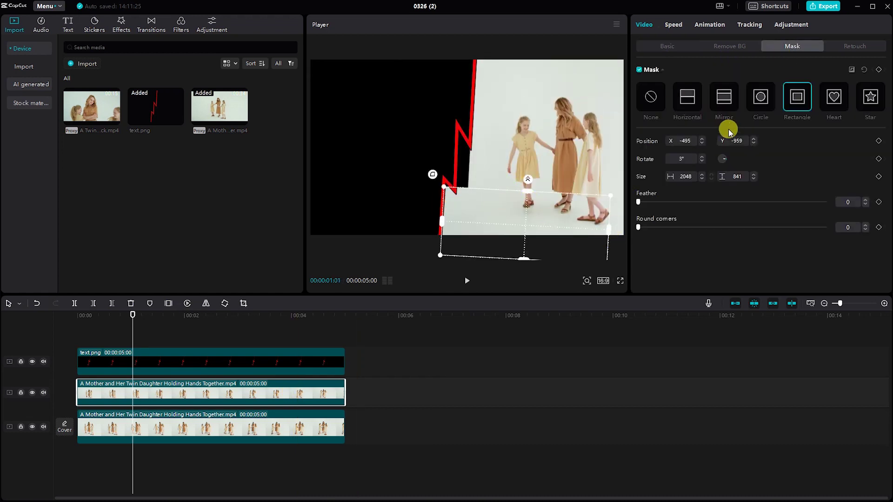
pyautogui.click(702, 156)
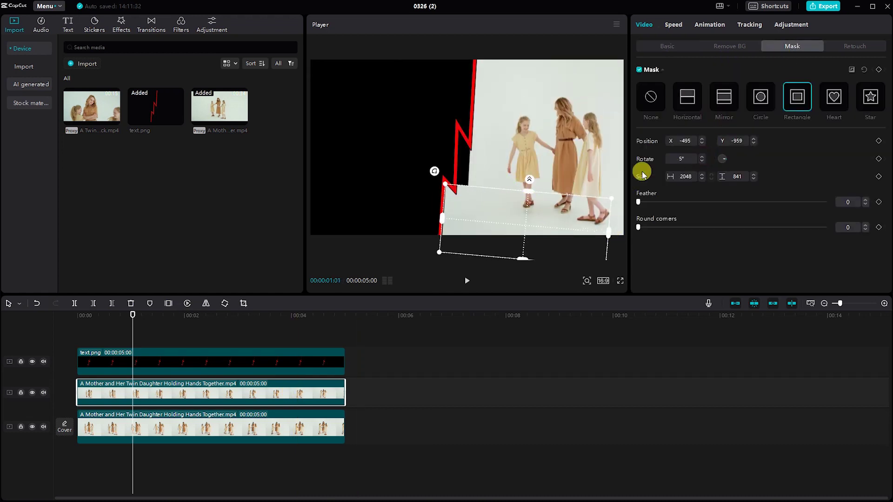
pyautogui.moveTo(498, 205); pyautogui.dragTo(497, 203)
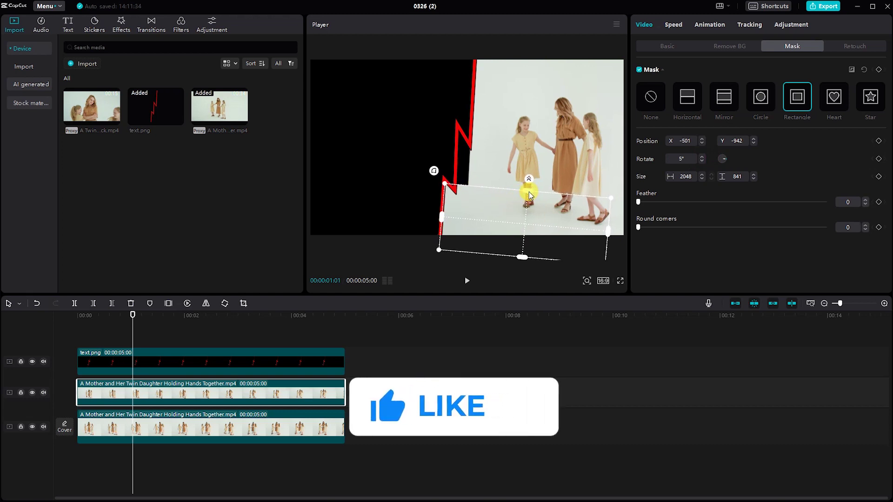
pyautogui.moveTo(529, 191); pyautogui.dragTo(529, 193)
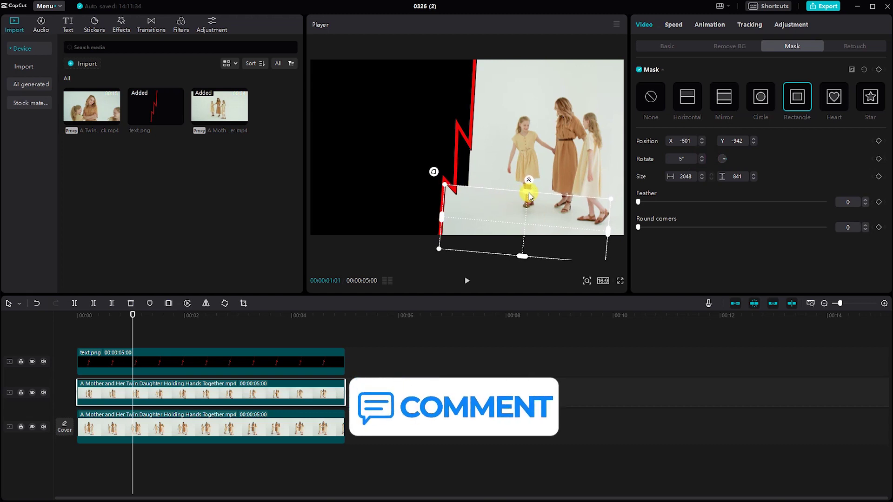
pyautogui.click(702, 157)
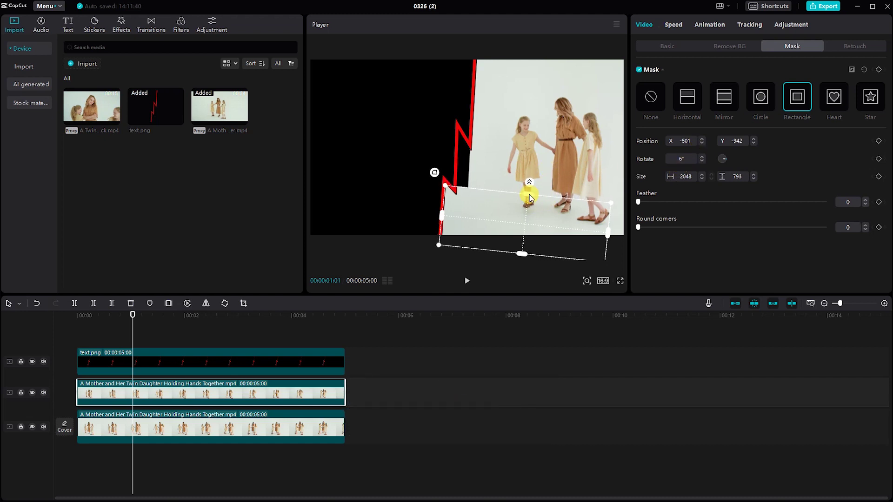
pyautogui.moveTo(510, 221); pyautogui.dragTo(510, 217)
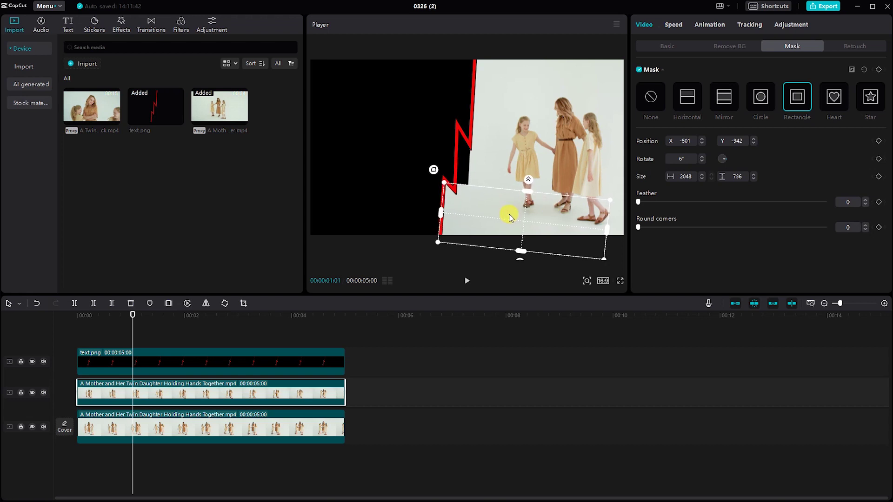
pyautogui.click(702, 160)
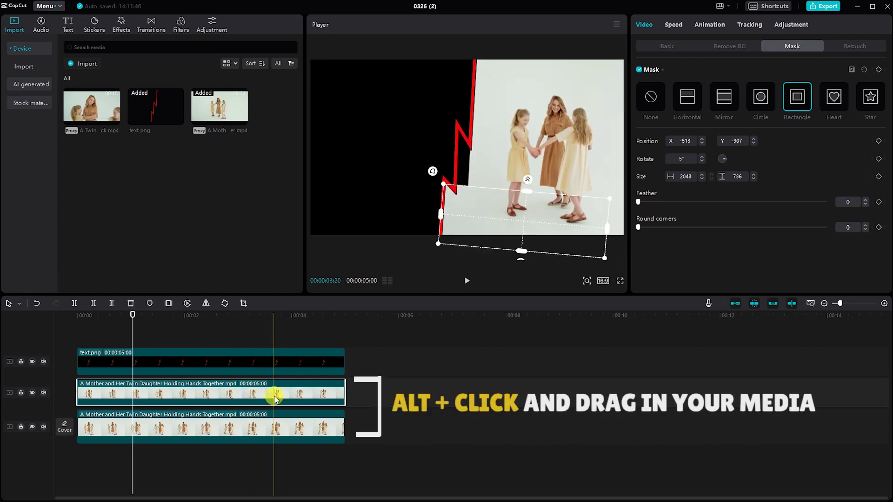
# Duplicate the clip twice more, moving each mask strip higher along the bolt, the last narrowed to 81×333
pyautogui.moveTo(273, 394)
pyautogui.mouseDown()
pyautogui.moveTo(273, 373)
pyautogui.moveTo(275, 382)
pyautogui.mouseUp()
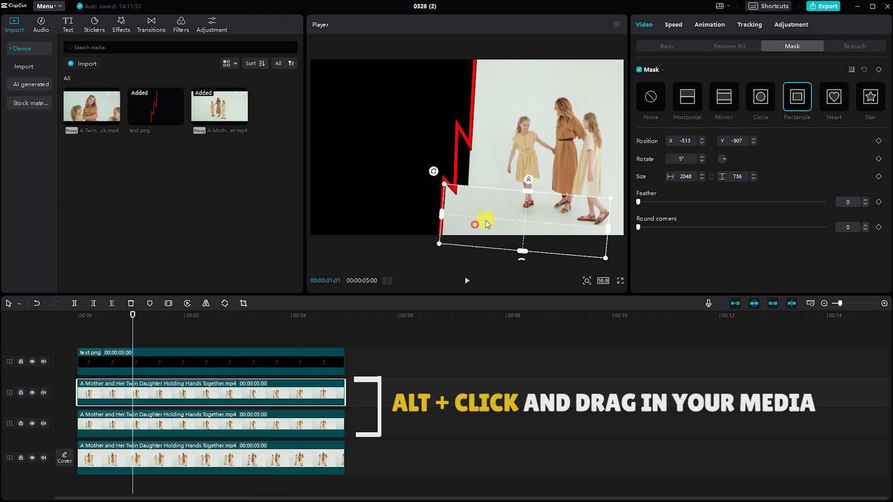
pyautogui.moveTo(486, 221); pyautogui.dragTo(488, 182)
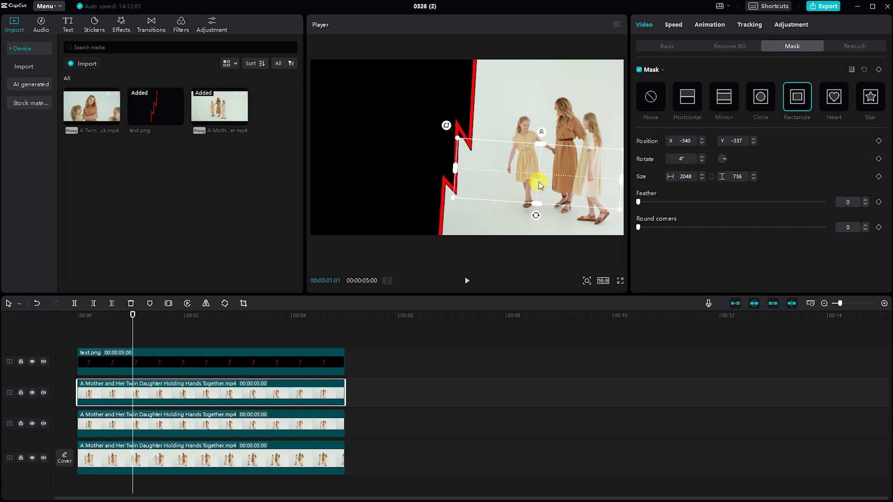
pyautogui.moveTo(228, 395); pyautogui.dragTo(229, 372)
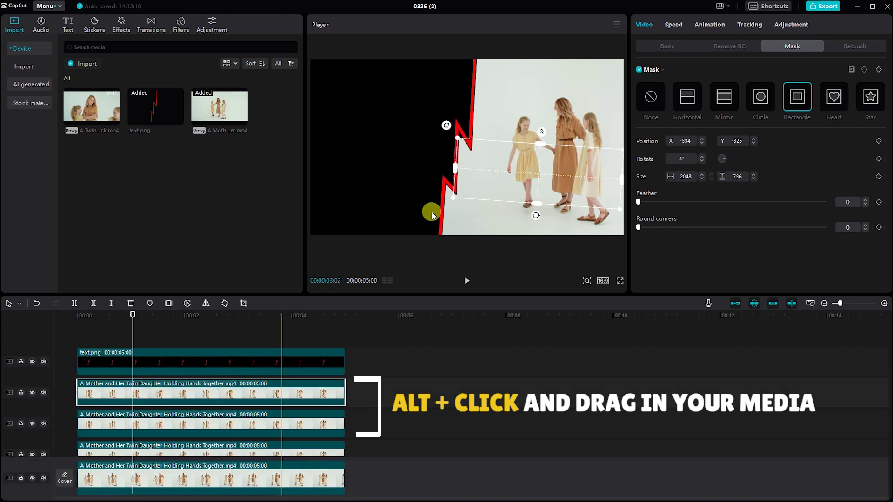
pyautogui.moveTo(484, 164); pyautogui.dragTo(521, 149)
pyautogui.moveTo(600, 171); pyautogui.dragTo(465, 186)
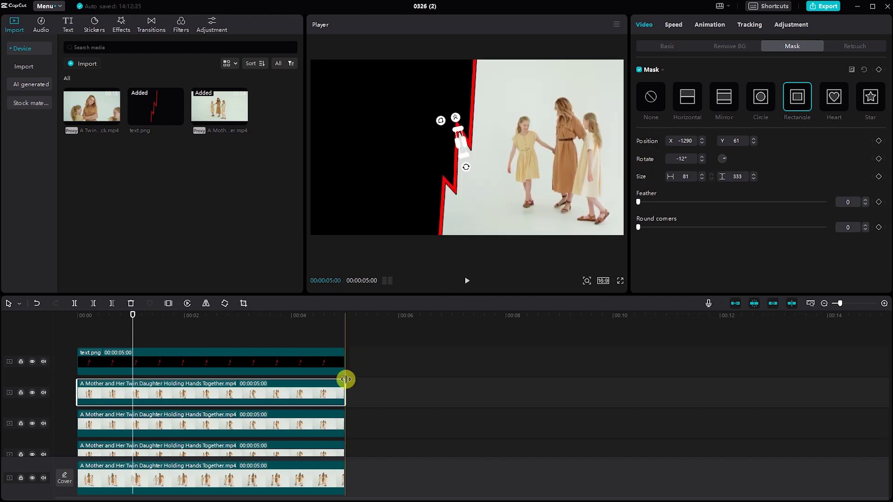
# Marquee-select the four masked mother-and-twins clips and merge them into one compound clip
pyautogui.click(392, 368)
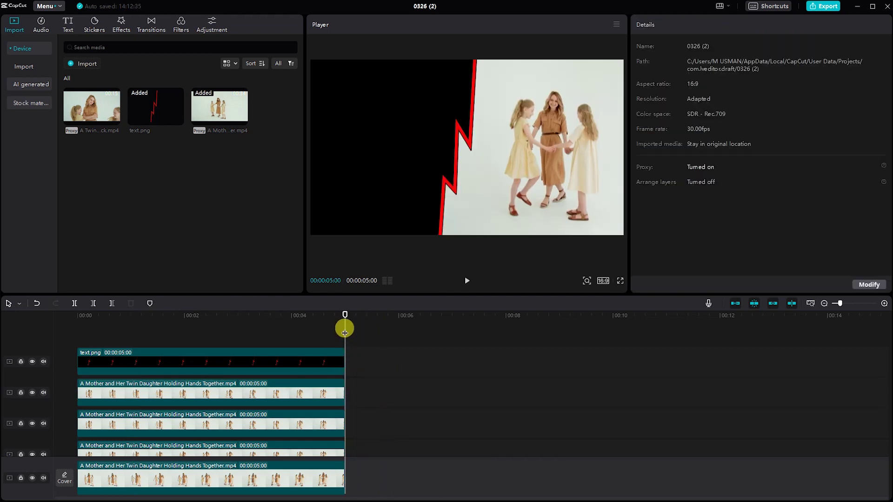
pyautogui.moveTo(344, 333); pyautogui.dragTo(79, 325)
pyautogui.scroll(-1, 345, 357)
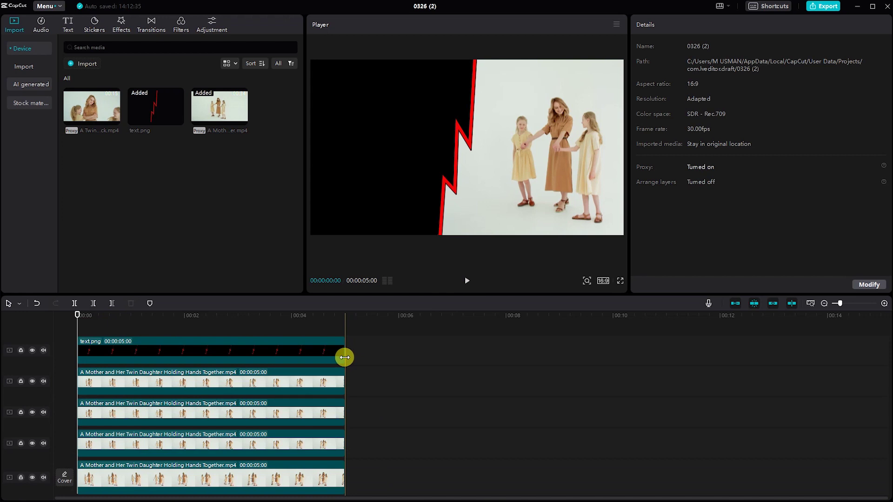
pyautogui.scroll(-2, 358, 363)
pyautogui.moveTo(371, 349); pyautogui.dragTo(283, 442)
pyautogui.rightClick(264, 368)
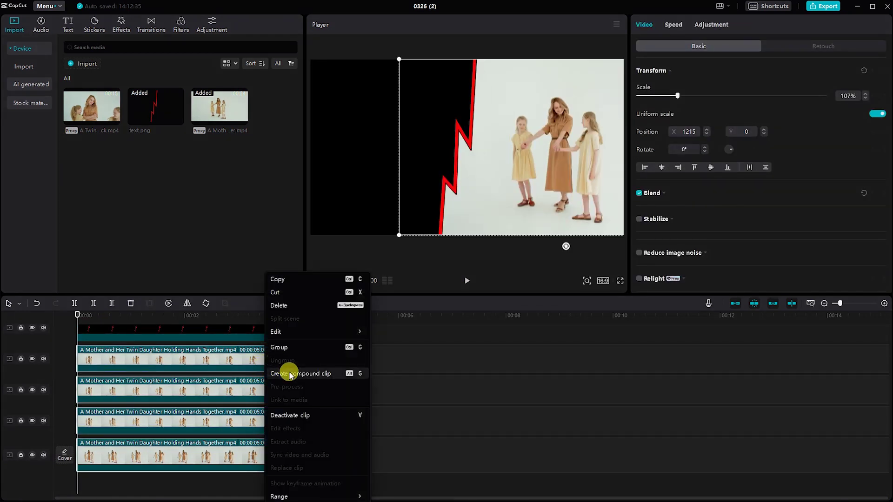
pyautogui.click(290, 375)
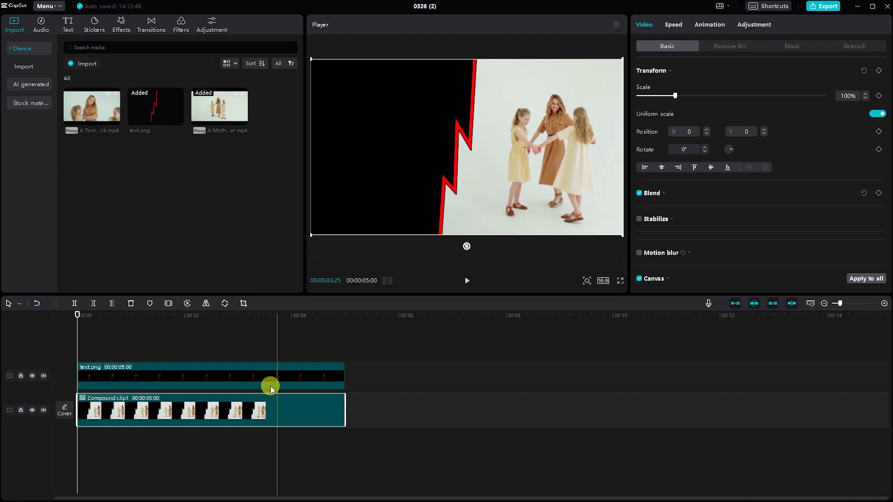
pyautogui.click(281, 353)
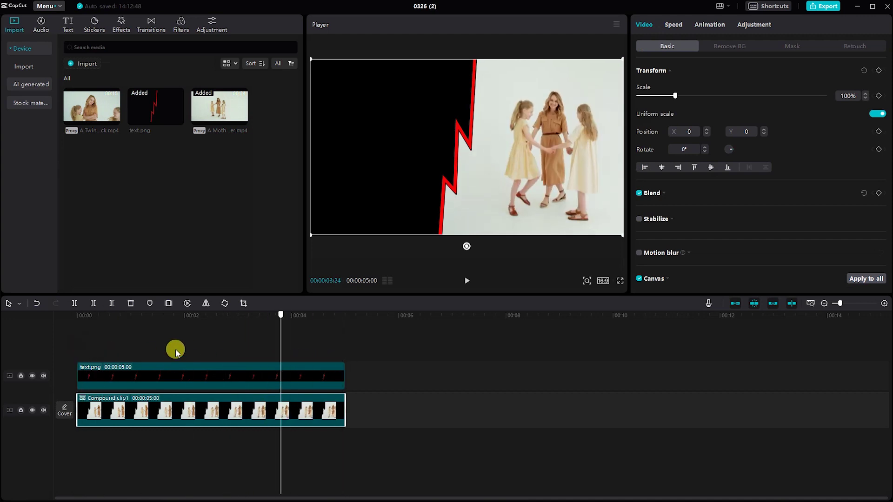
pyautogui.click(49, 334)
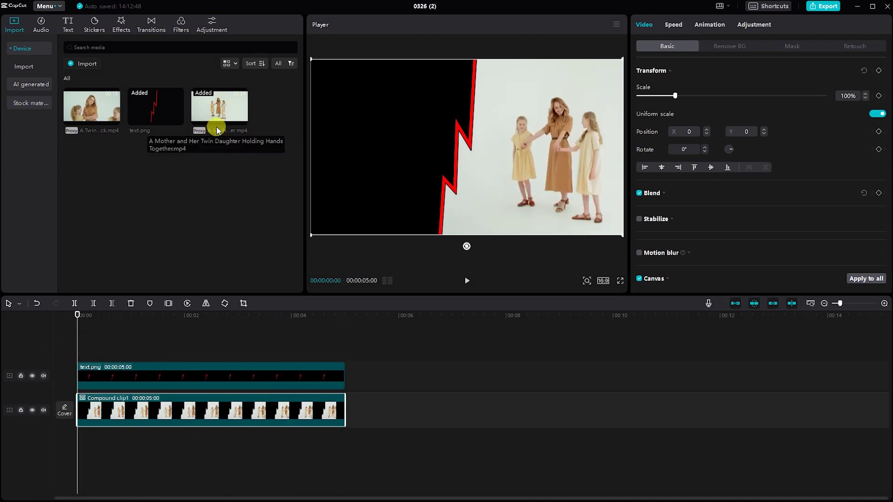
# Add the Twin Sisters clip to the main track and enlarge it to 107%
pyautogui.click(120, 393)
pyautogui.moveTo(120, 392); pyautogui.dragTo(355, 409)
pyautogui.moveTo(270, 341); pyautogui.dragTo(270, 409)
pyautogui.click(269, 410)
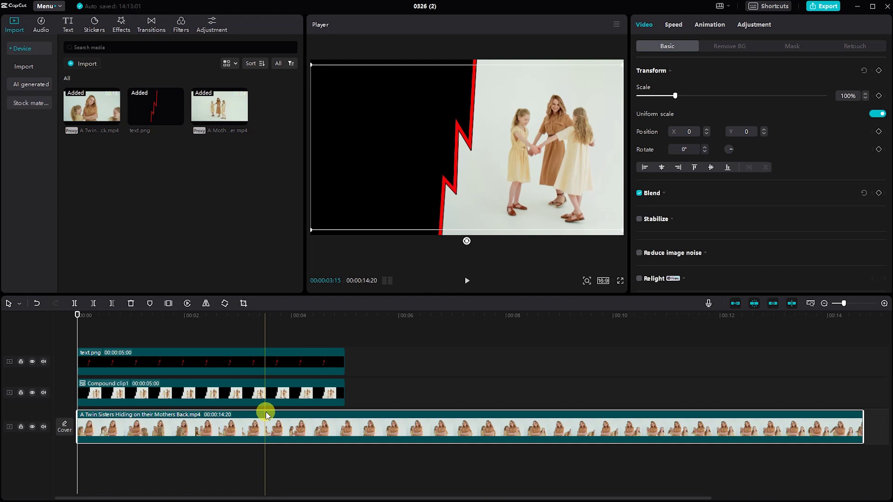
pyautogui.moveTo(311, 65); pyautogui.dragTo(300, 53)
# Trim the Twin Sisters clip to end at 5 seconds
pyautogui.moveTo(77, 328); pyautogui.dragTo(345, 346)
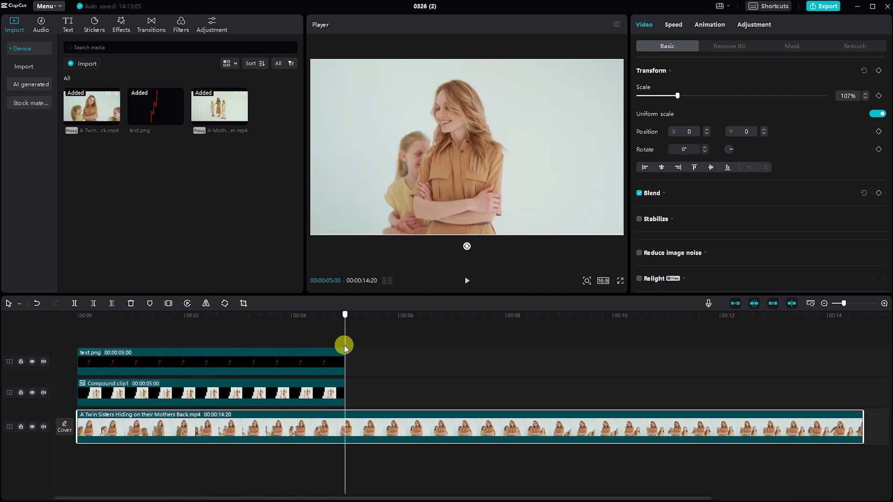
pyautogui.click(108, 303)
pyautogui.moveTo(343, 341); pyautogui.dragTo(289, 349)
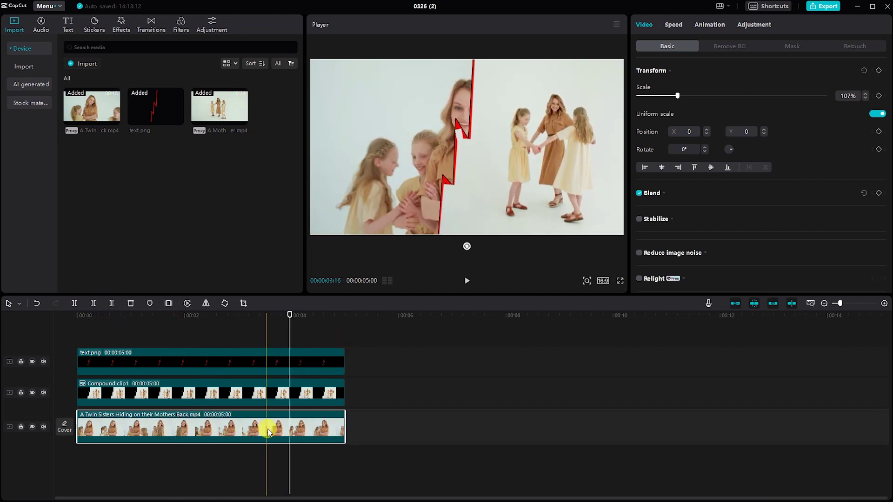
pyautogui.click(290, 355)
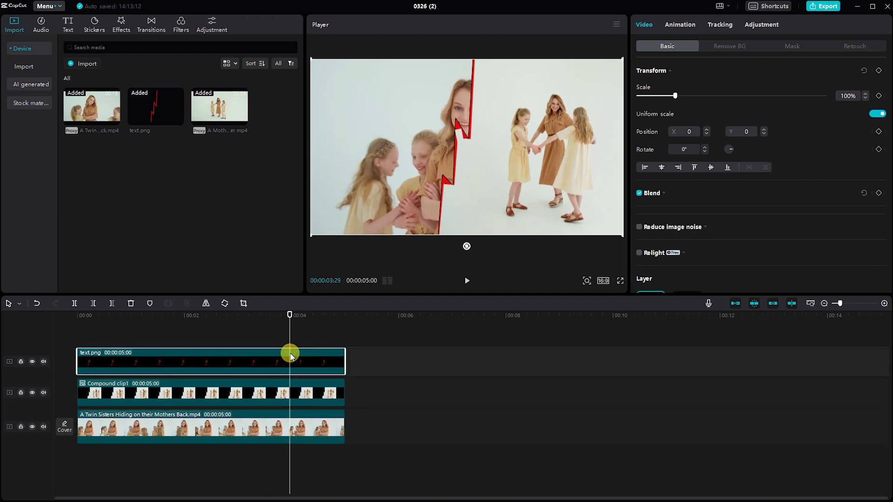
# Put the lightning bolt on layer 2 and slide the Twin Sisters video left to X -1077
pyautogui.scroll(-1, 738, 252)
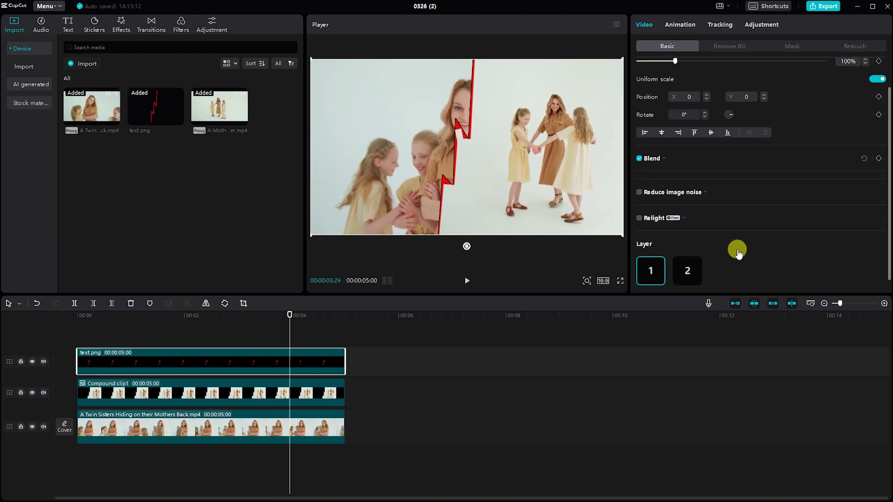
pyautogui.scroll(-1, 738, 252)
pyautogui.click(685, 256)
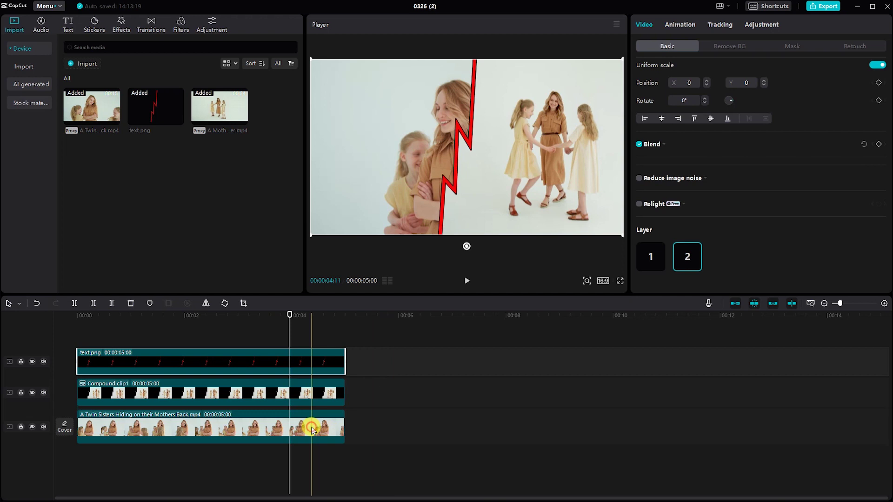
pyautogui.click(311, 429)
pyautogui.moveTo(409, 140); pyautogui.dragTo(322, 143)
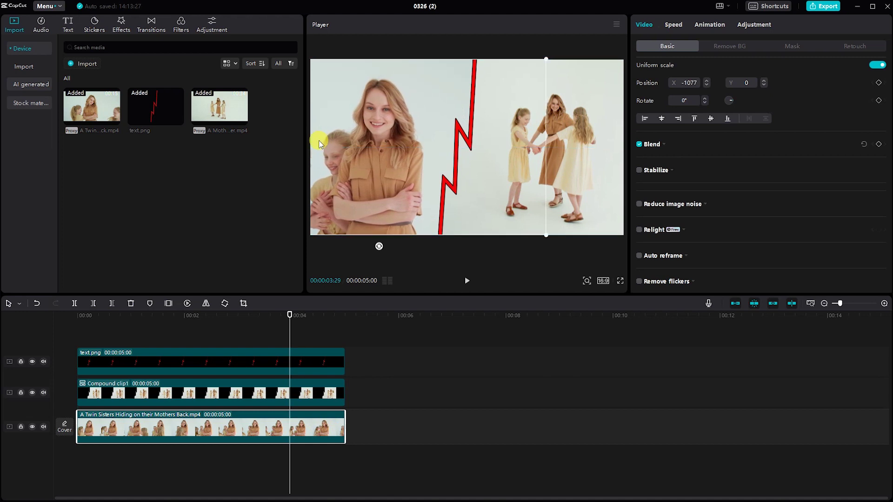
pyautogui.click(287, 336)
# Play the split-screen video back from 0:00
pyautogui.press('Home')
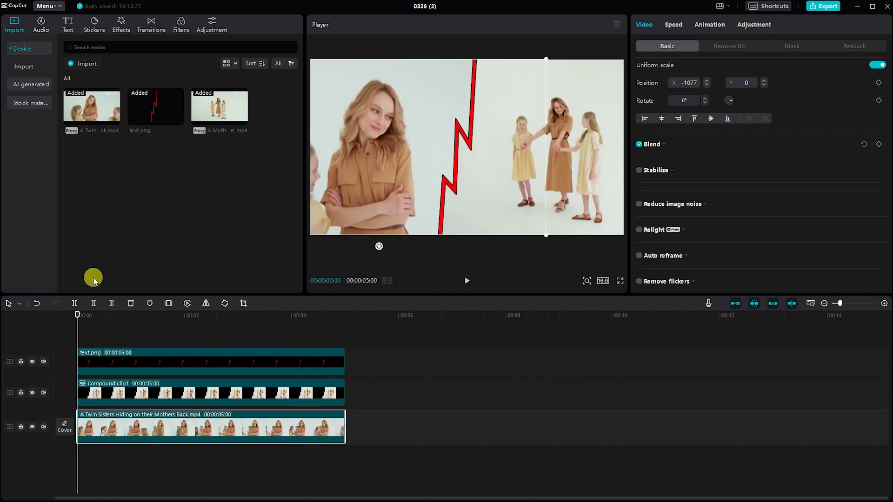
pyautogui.click(464, 281)
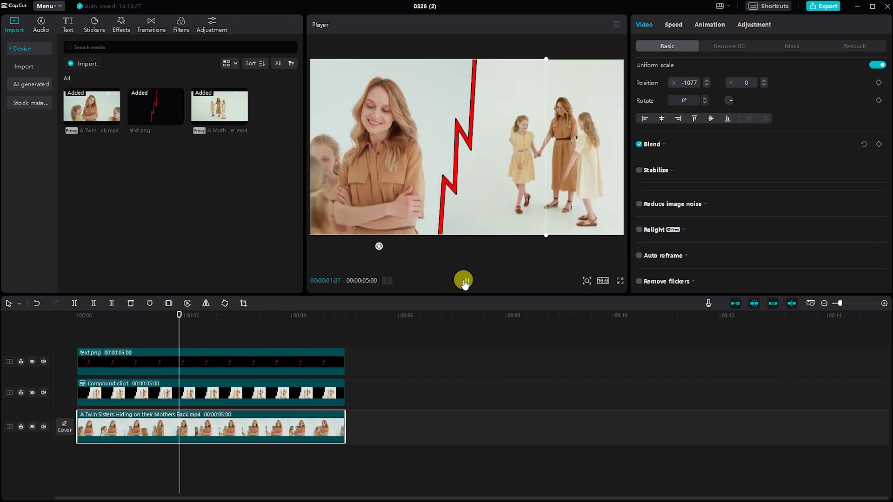